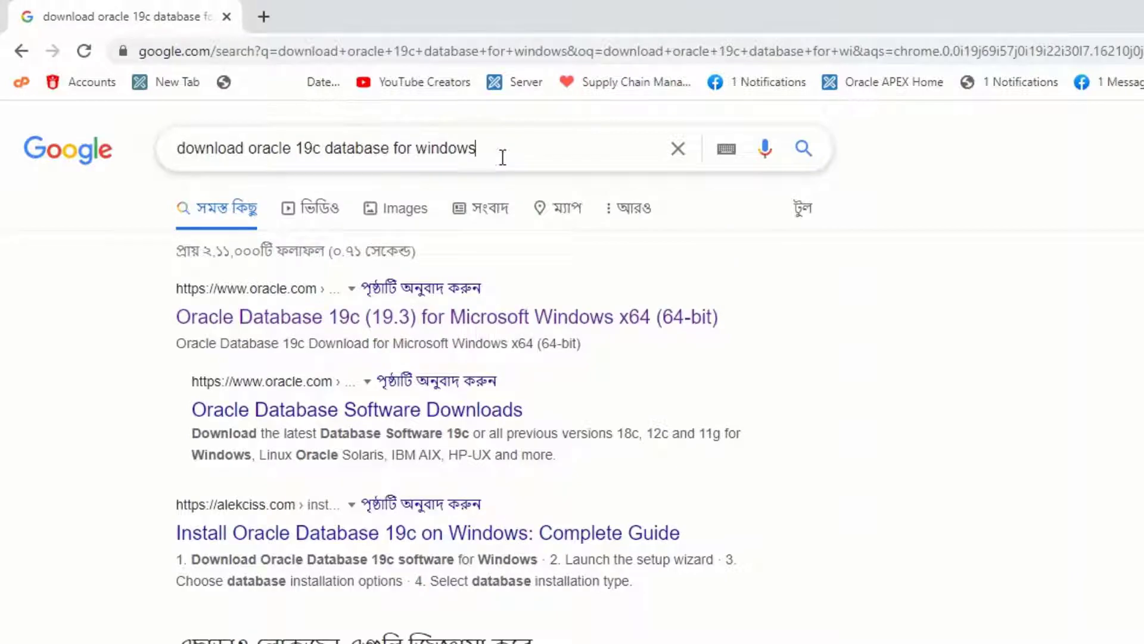
- Open the Oracle Database 19c (19.3) for Microsoft Windows x64 result and download WINDOWS.X64_193000_db_home.zip, accepting the Oracle License Agreement
left_click(1051, 390)
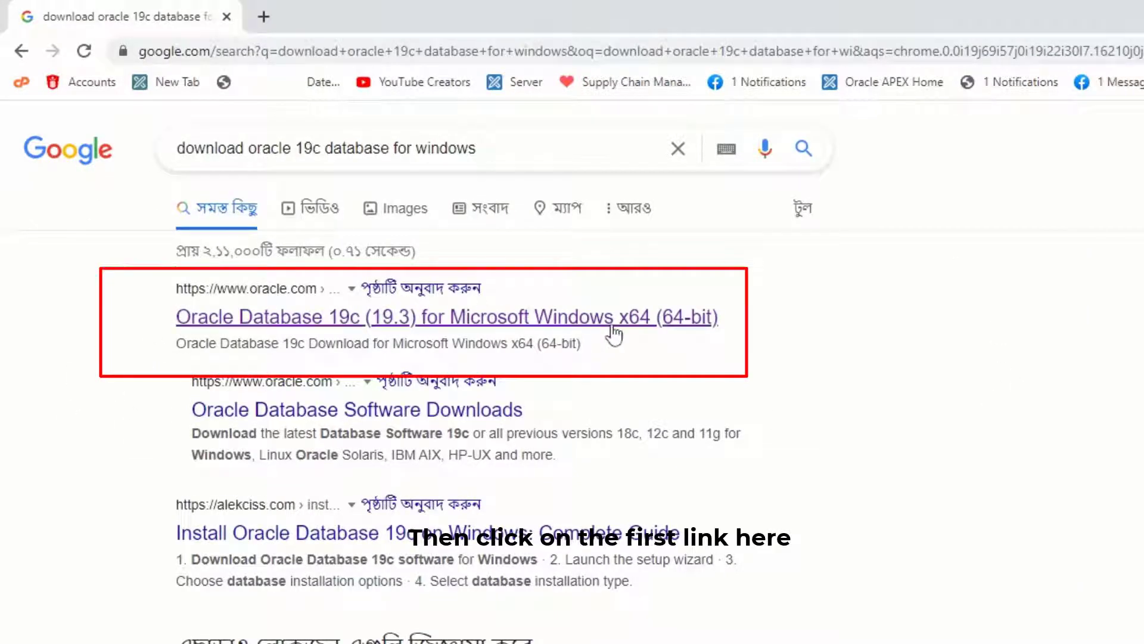
left_click(613, 327)
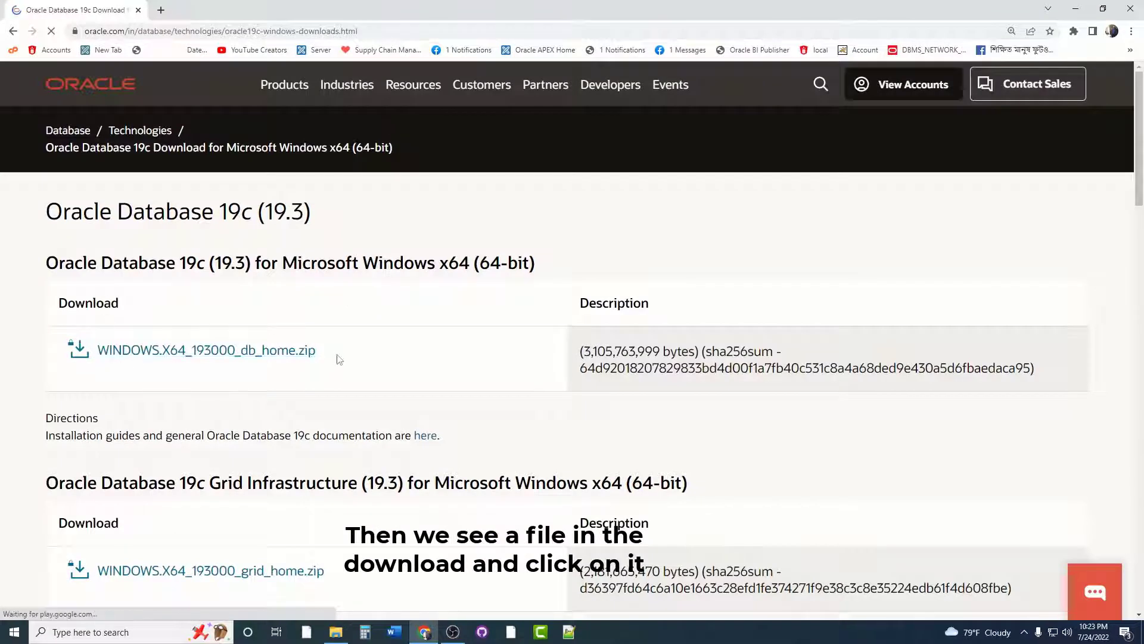
left_click_drag(327, 354, 94, 350)
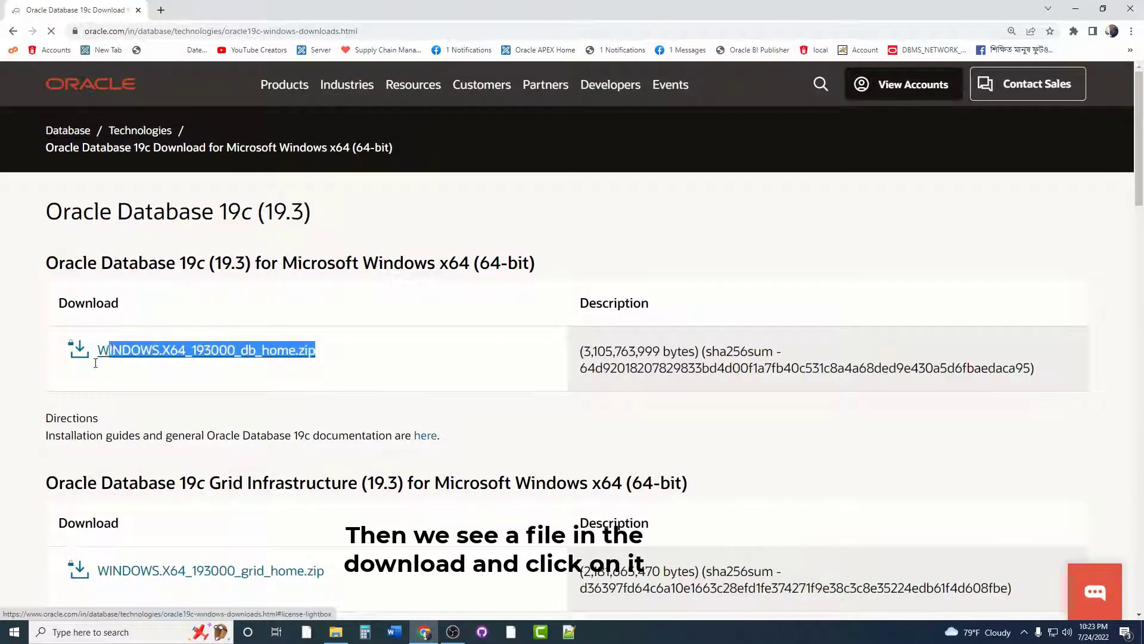
left_click(207, 352)
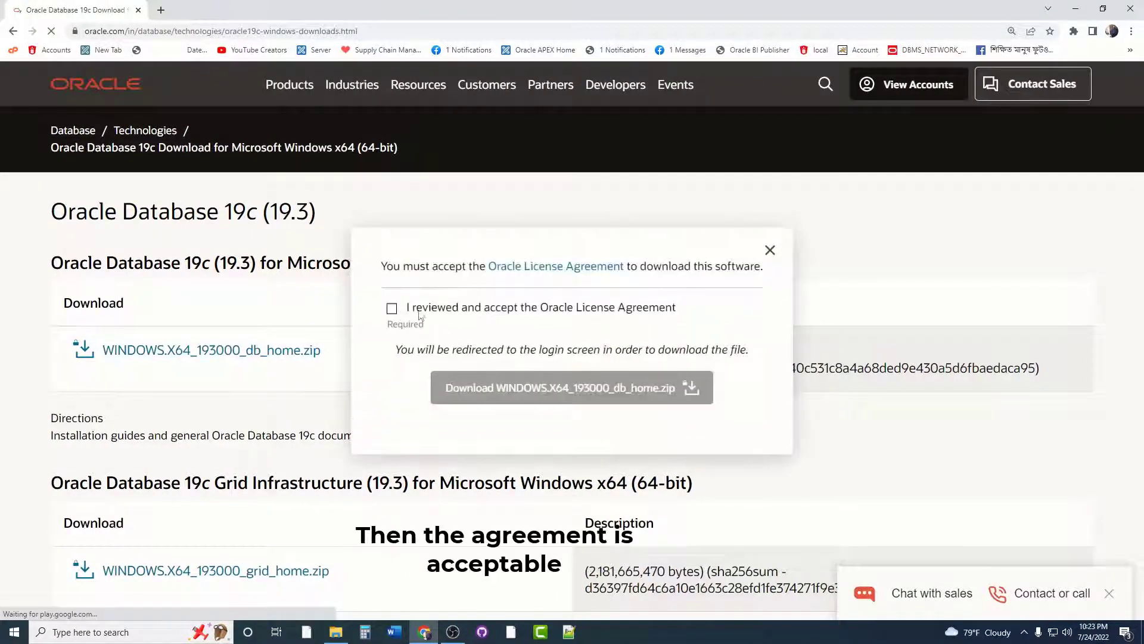
left_click(392, 309)
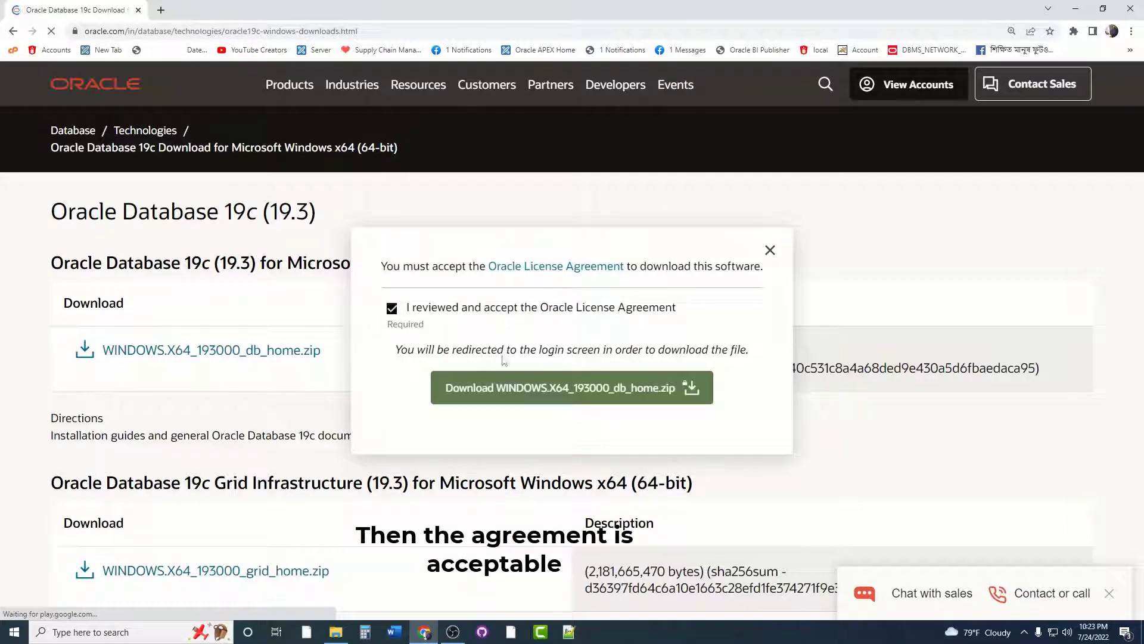
left_click(546, 394)
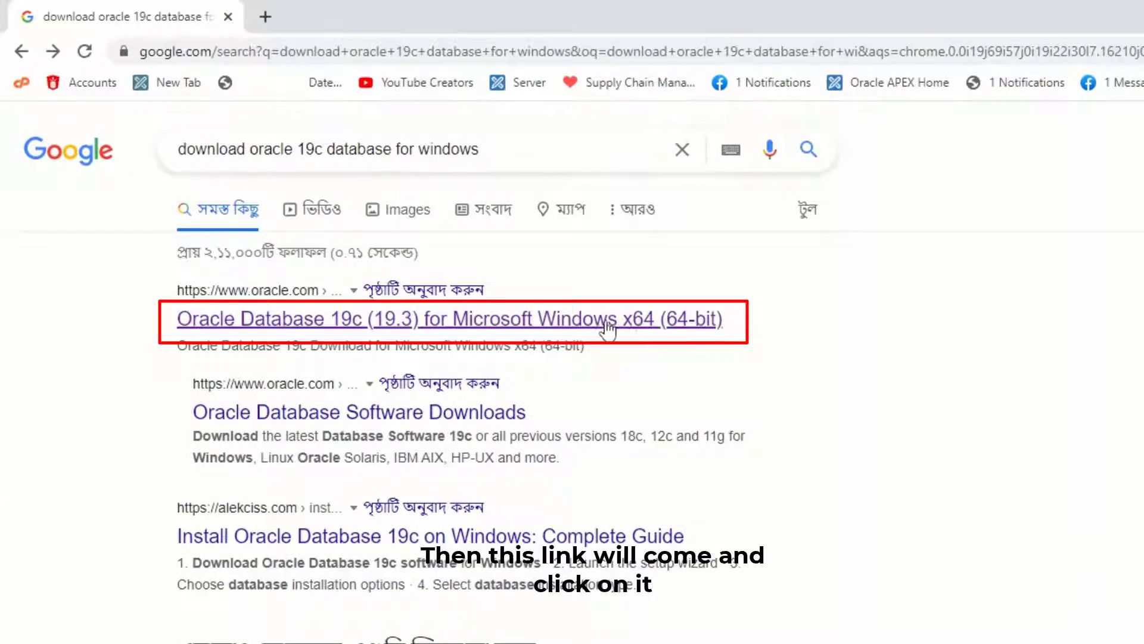
left_click(640, 327)
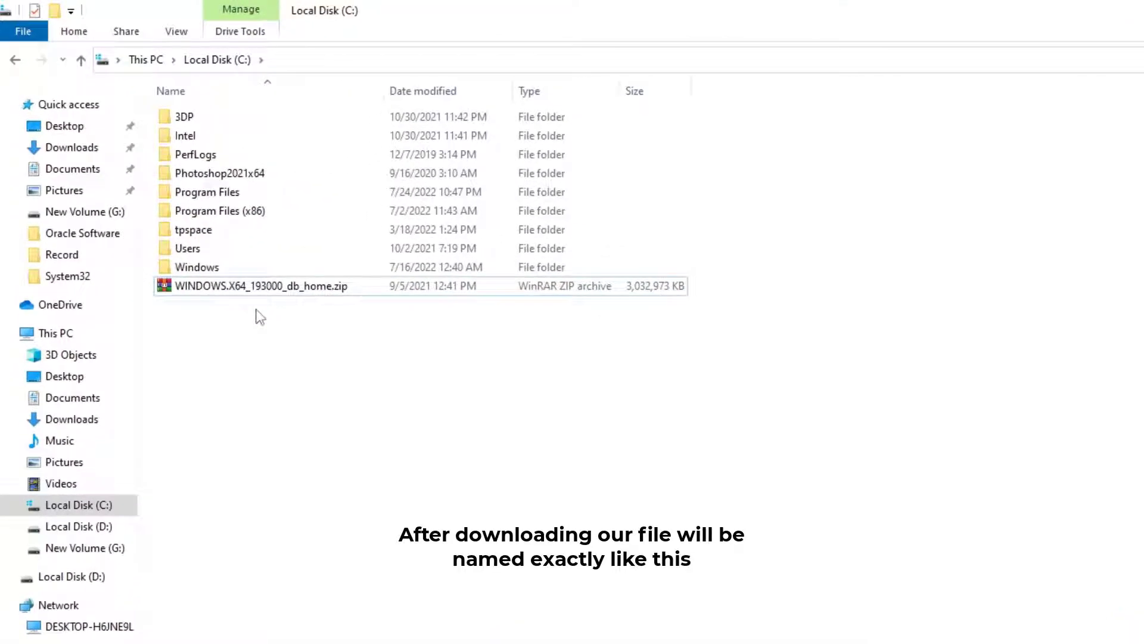
- Extract WINDOWS.X64_193000_db_home.zip on Local Disk (C:) to C:\WINDOWS.X64_193000_db_home
left_click(297, 288)
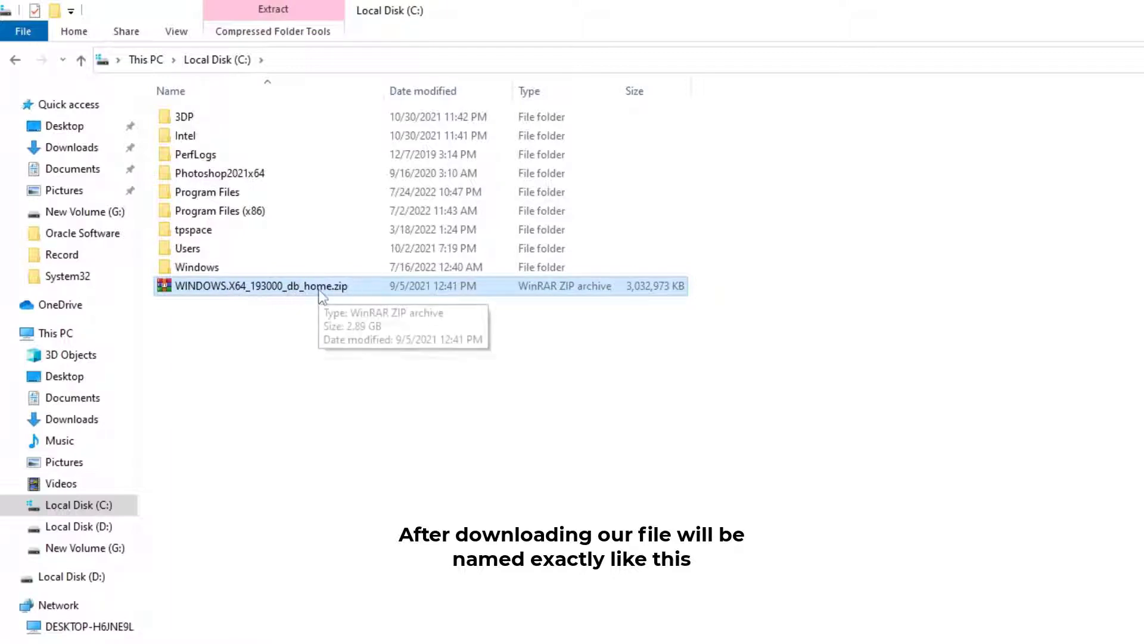
right_click(320, 288)
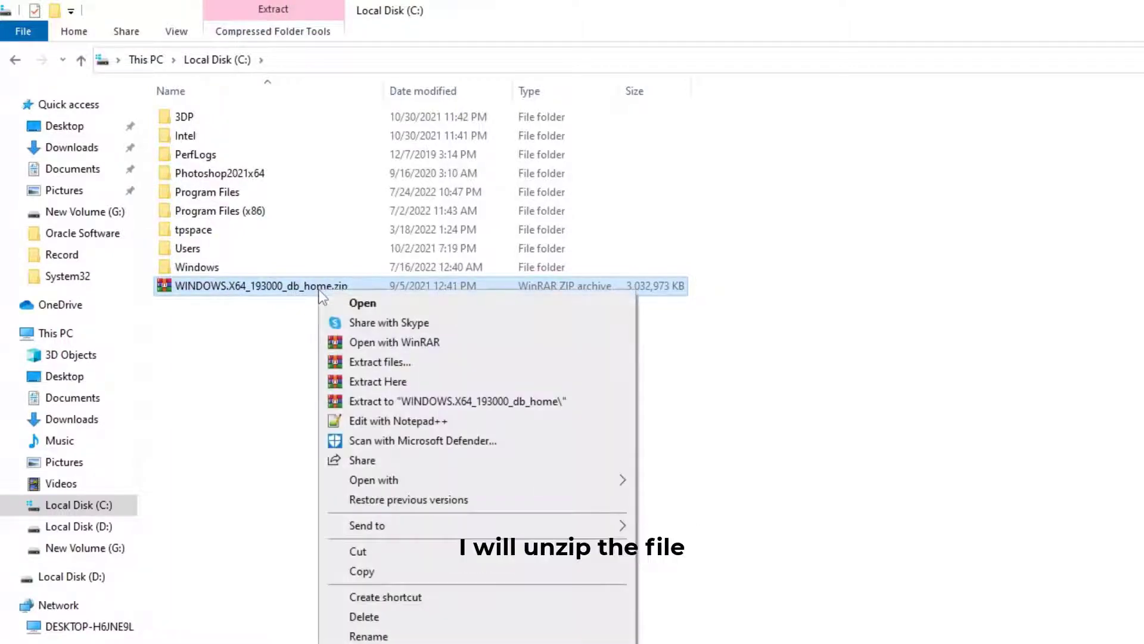
left_click(367, 363)
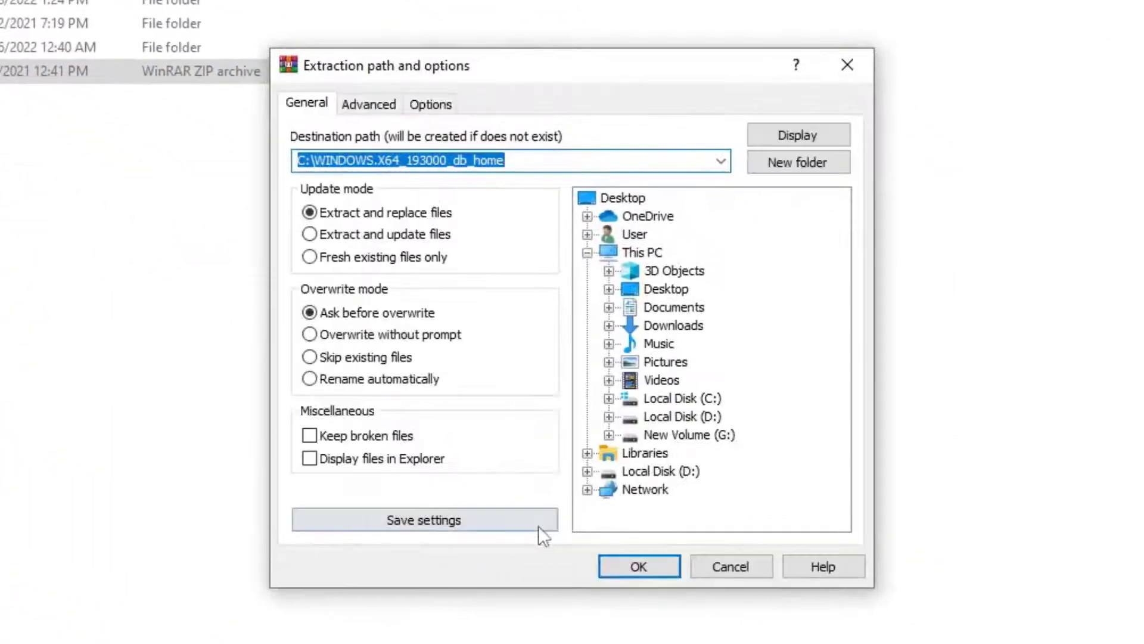
left_click(636, 567)
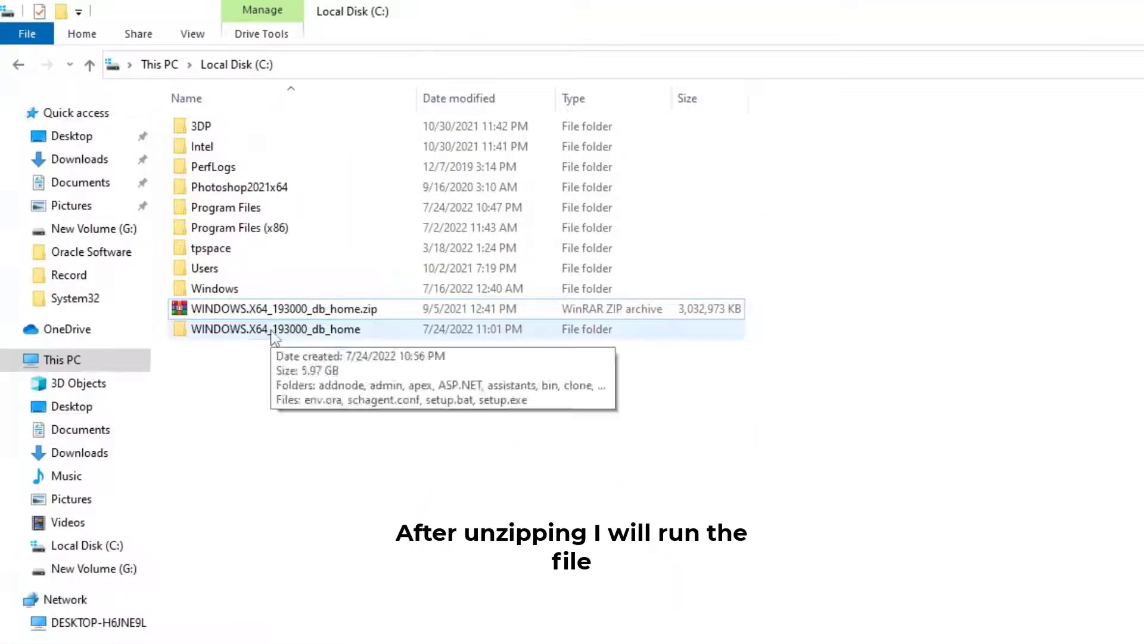
- Run setup.exe from the extracted WINDOWS.X64_193000_db_home folder as administrator
left_click(233, 335)
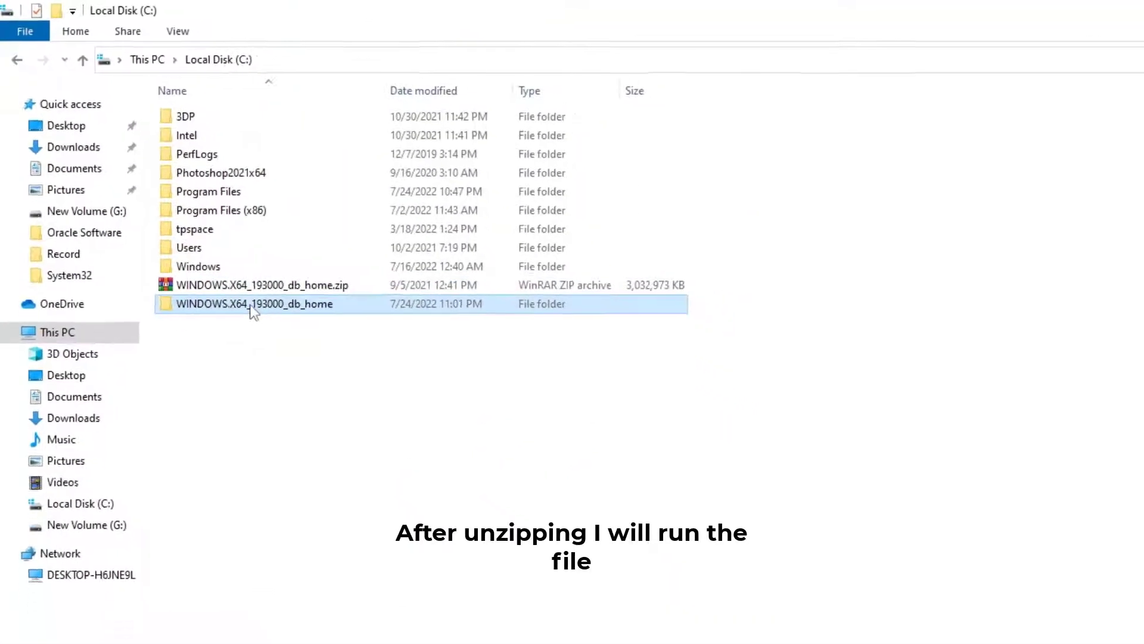
double_click(254, 304)
scroll(254, 417, "down", 10)
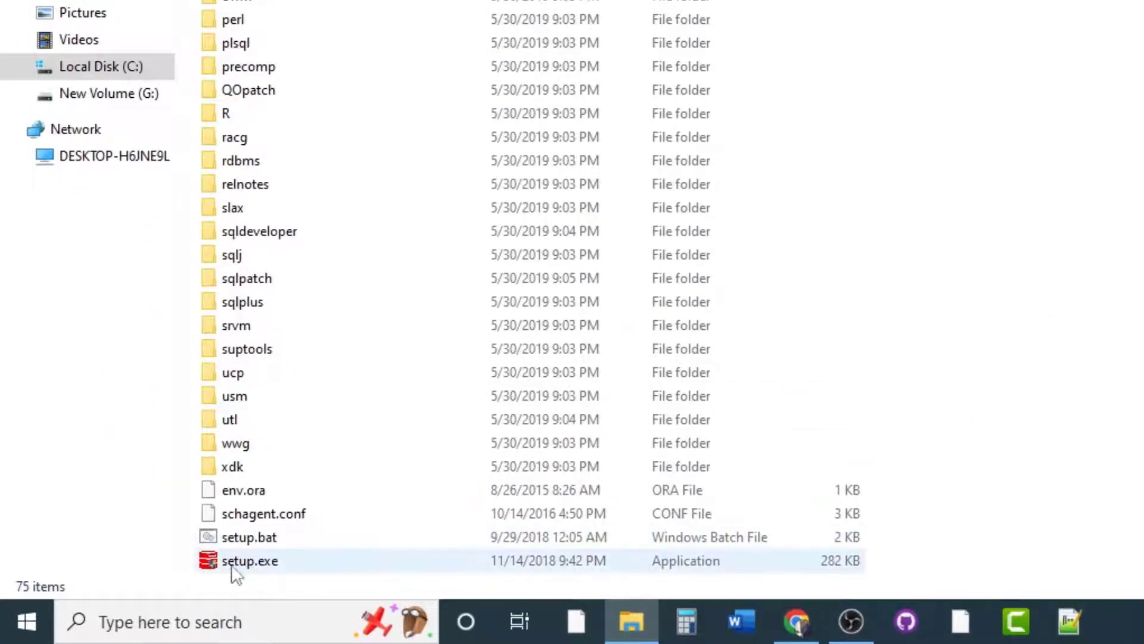
left_click(286, 566)
right_click(287, 563)
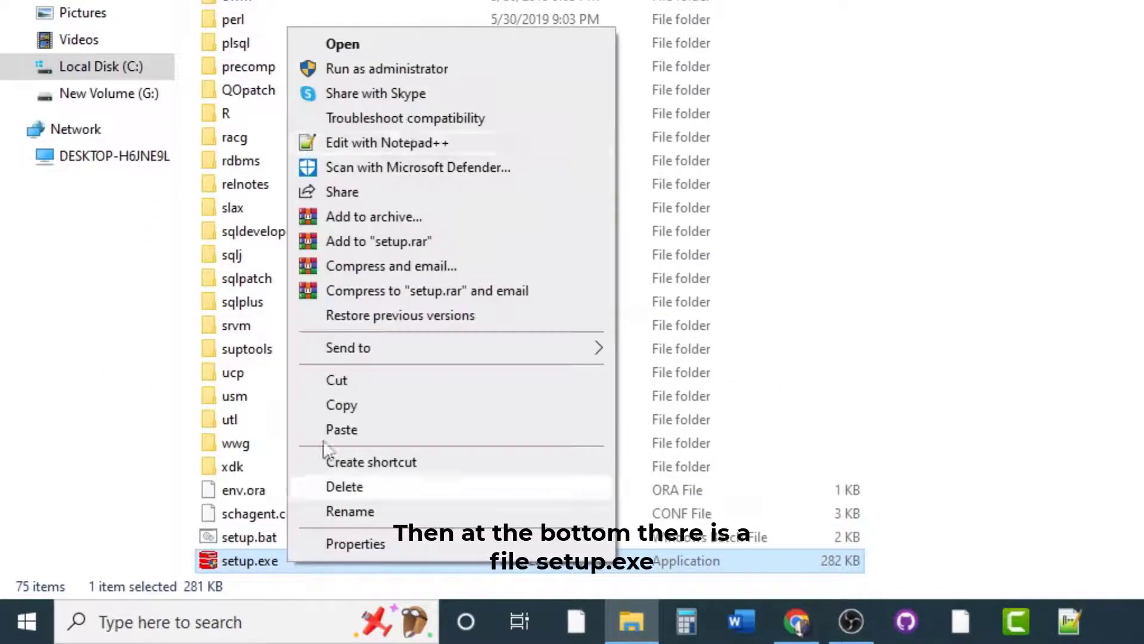
left_click(447, 69)
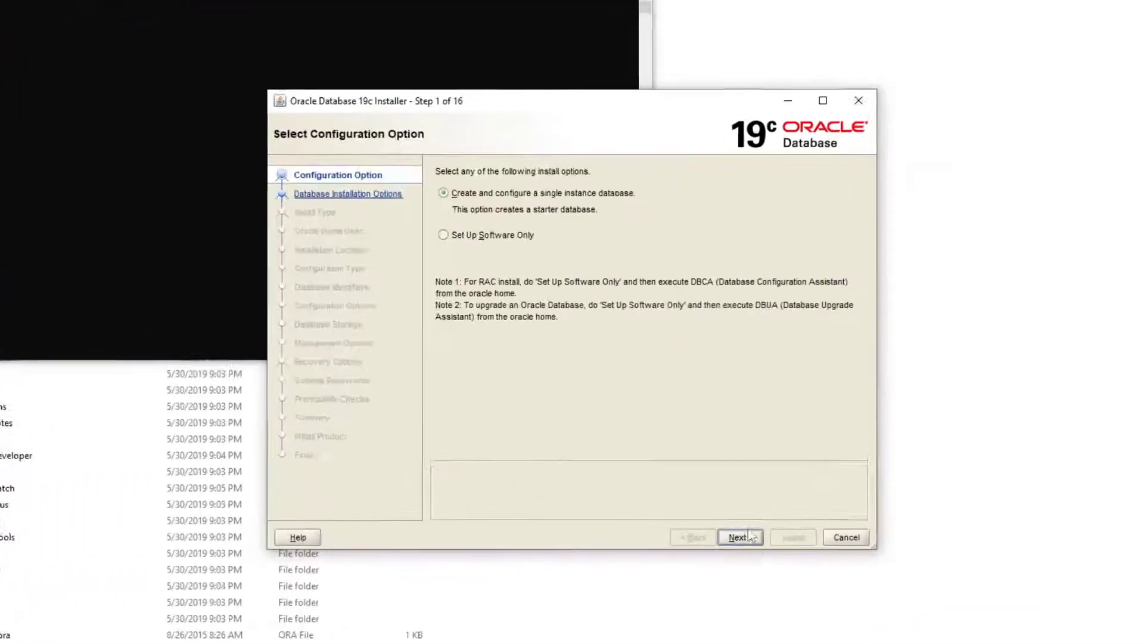
- Accept creating a single instance database with Desktop class, and set the Oracle home user to the Windows Built-in Account
left_click(786, 595)
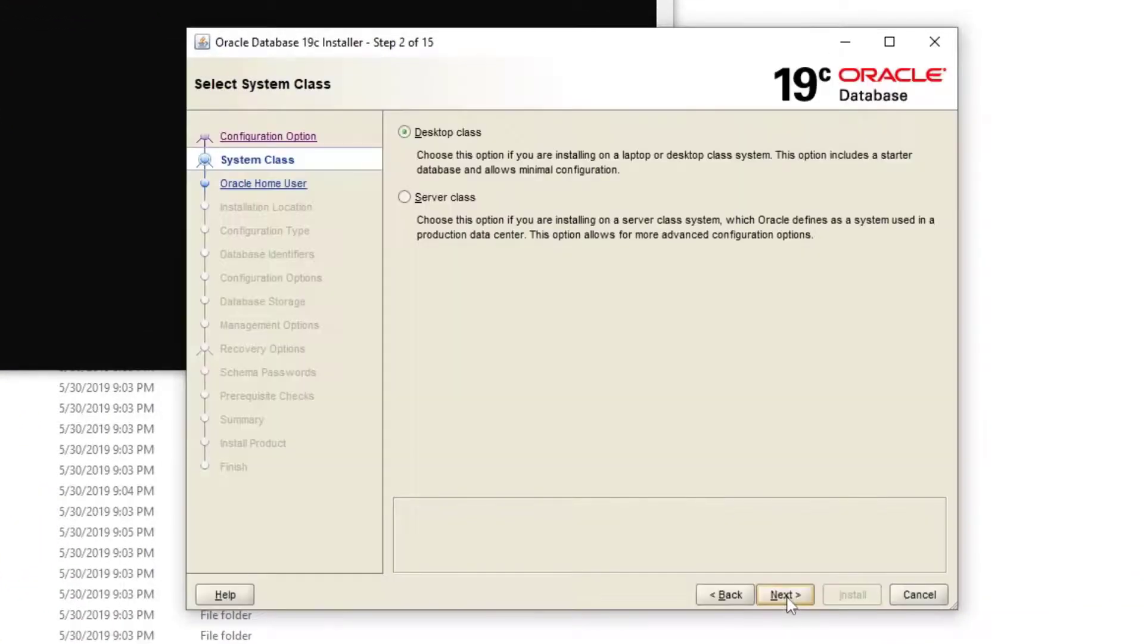
left_click(786, 598)
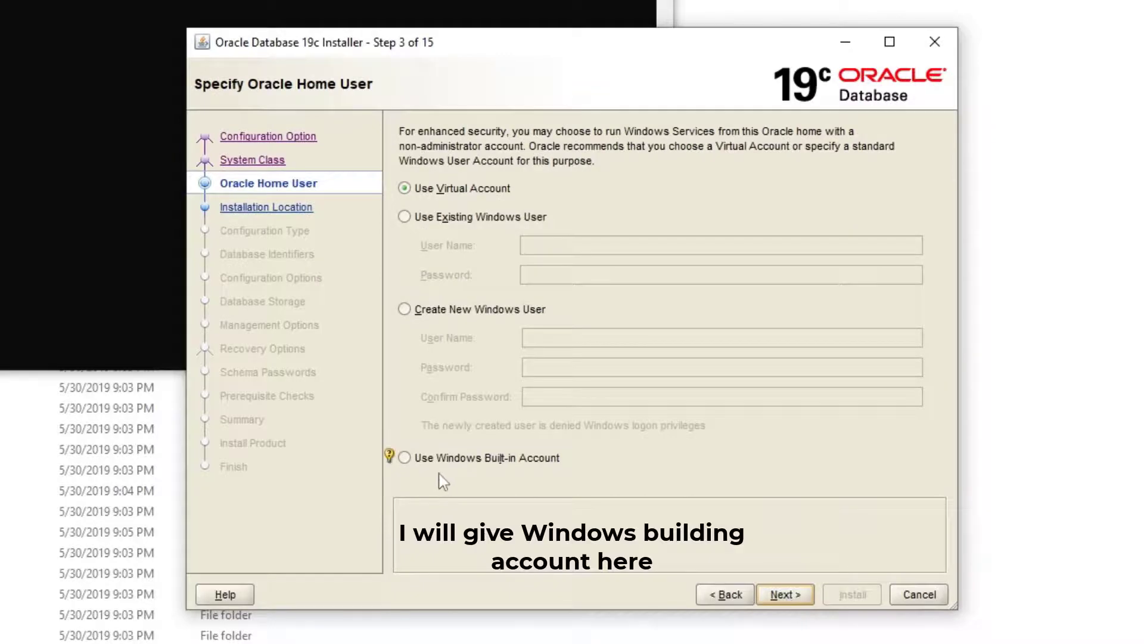
left_click(530, 464)
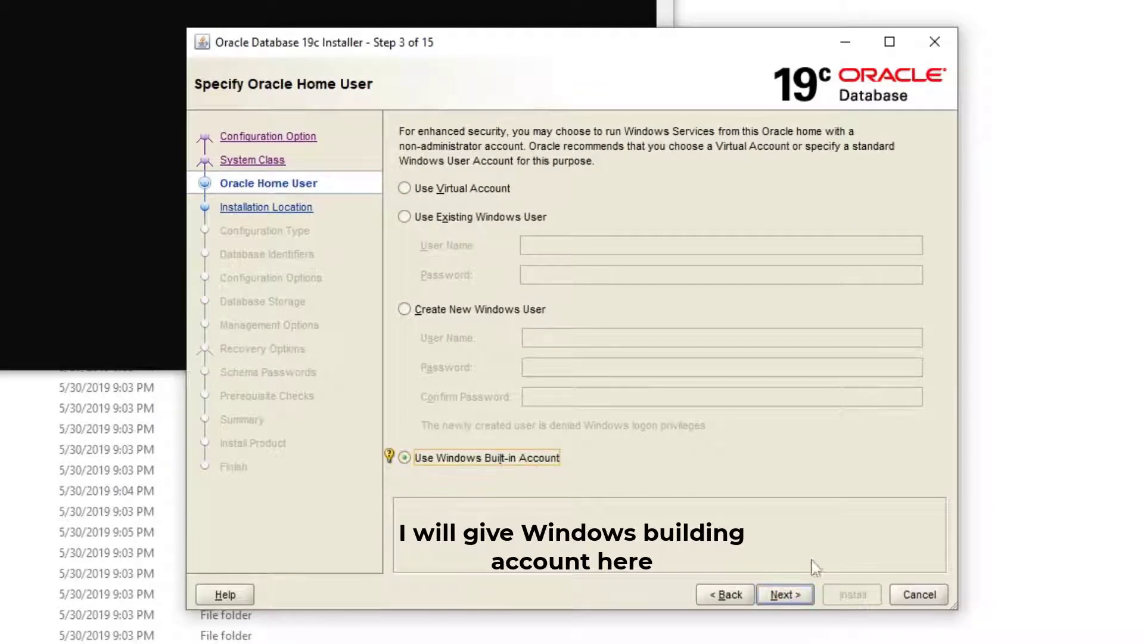
left_click(787, 595)
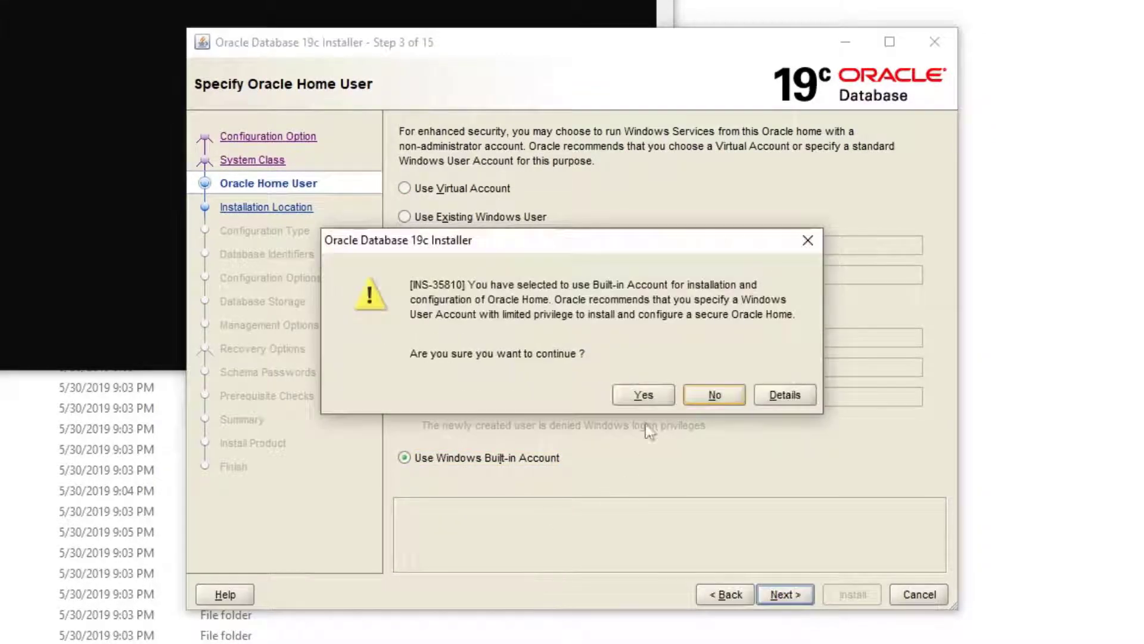
left_click(643, 394)
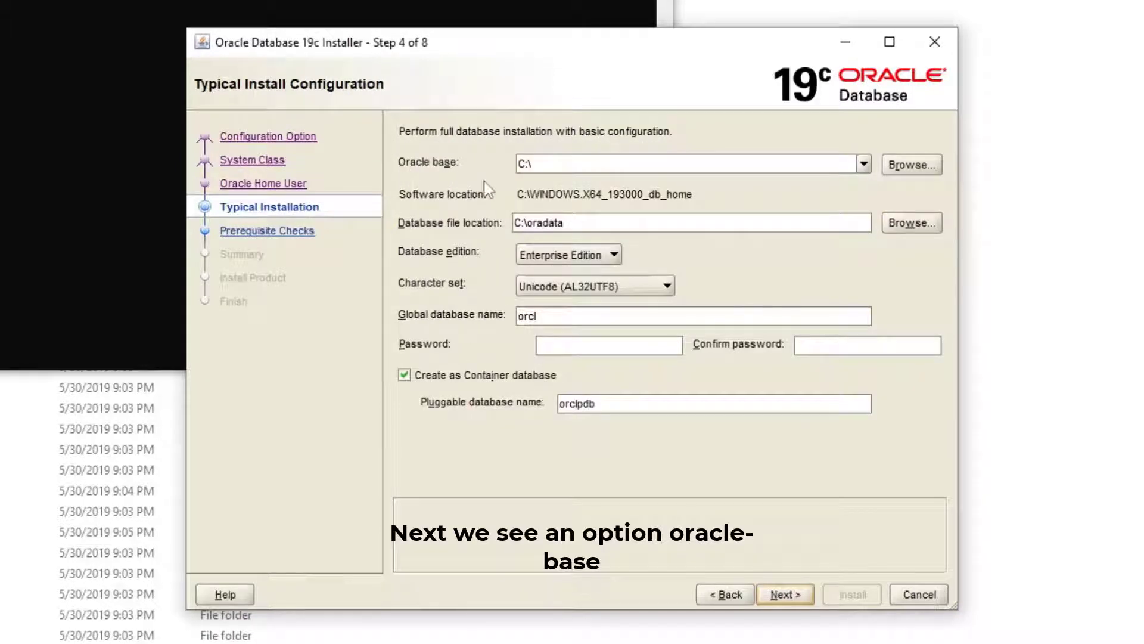
left_click(577, 168)
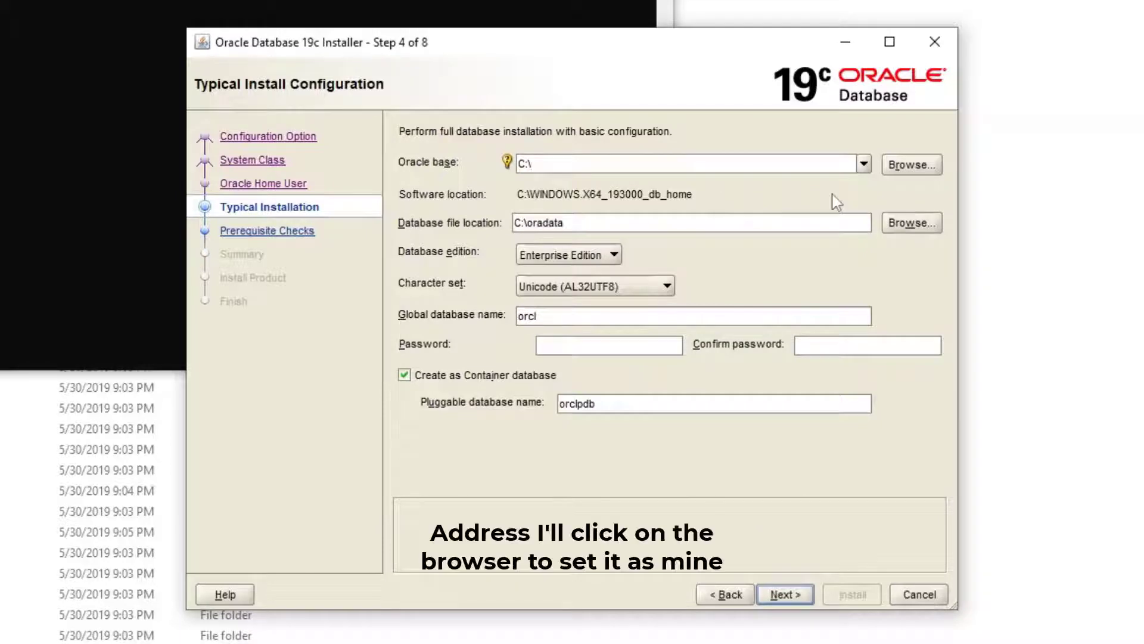
left_click(912, 170)
left_click(527, 206)
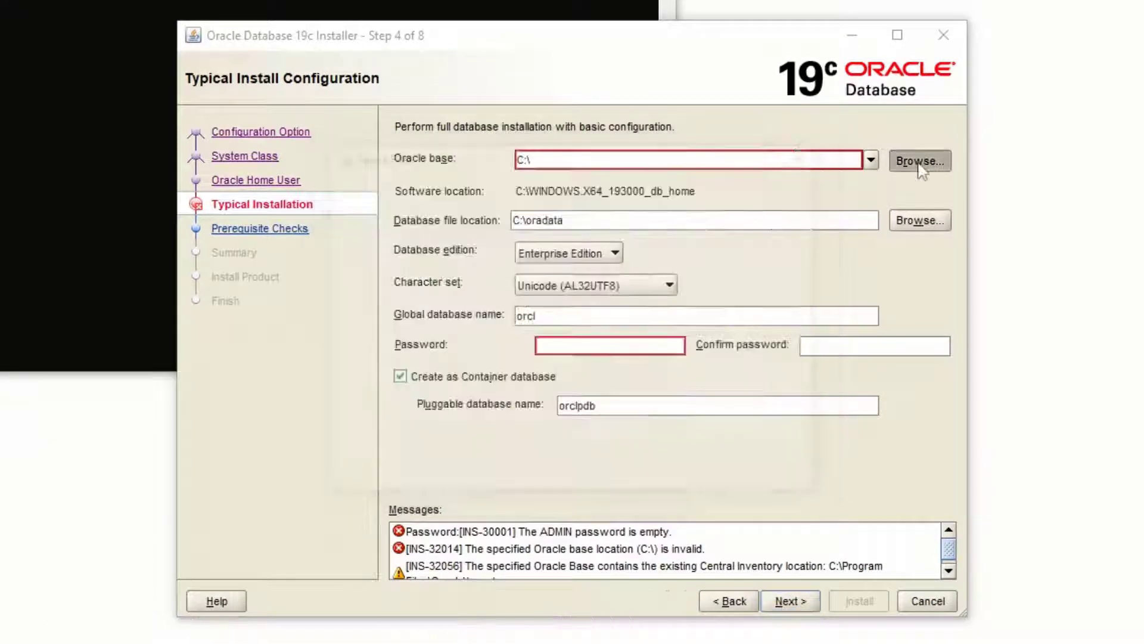
- Browse for the Oracle base location and go to New Volume (G:)
left_click(920, 162)
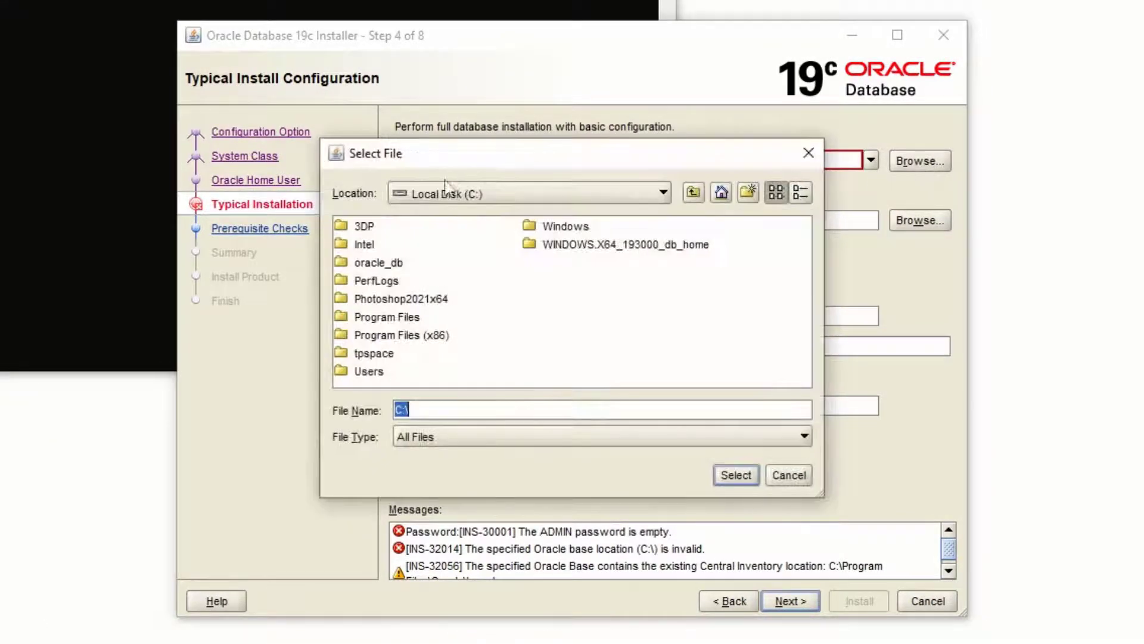
left_click(453, 194)
left_click(451, 234)
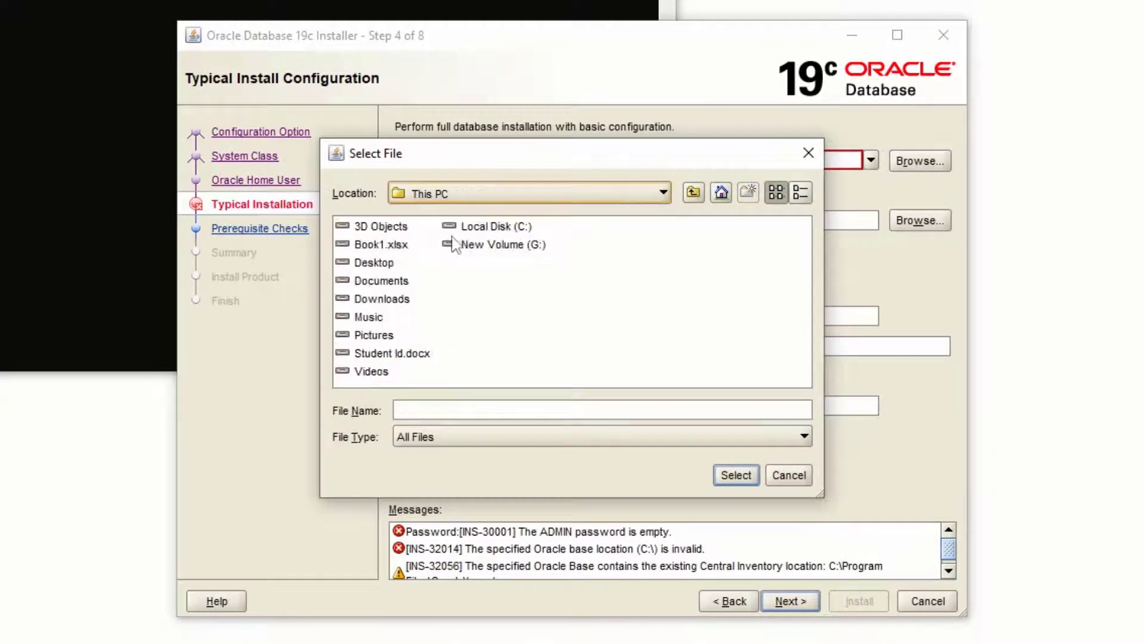
double_click(516, 245)
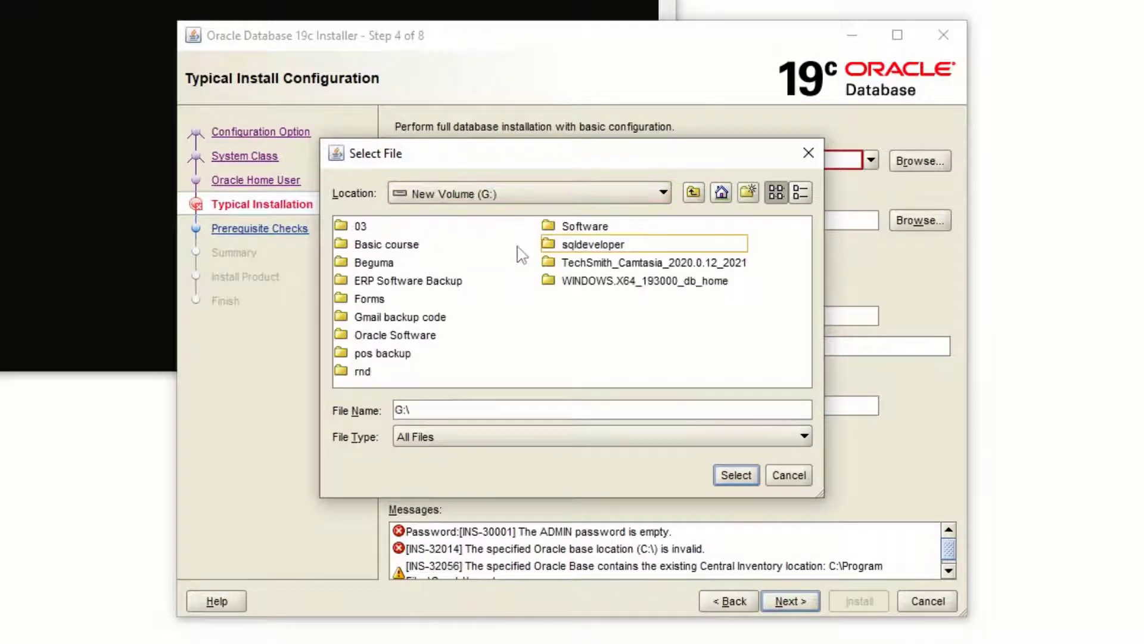
- Create a folder named oracle_db on New Volume (G:) and select it as the Oracle base
left_click(749, 192)
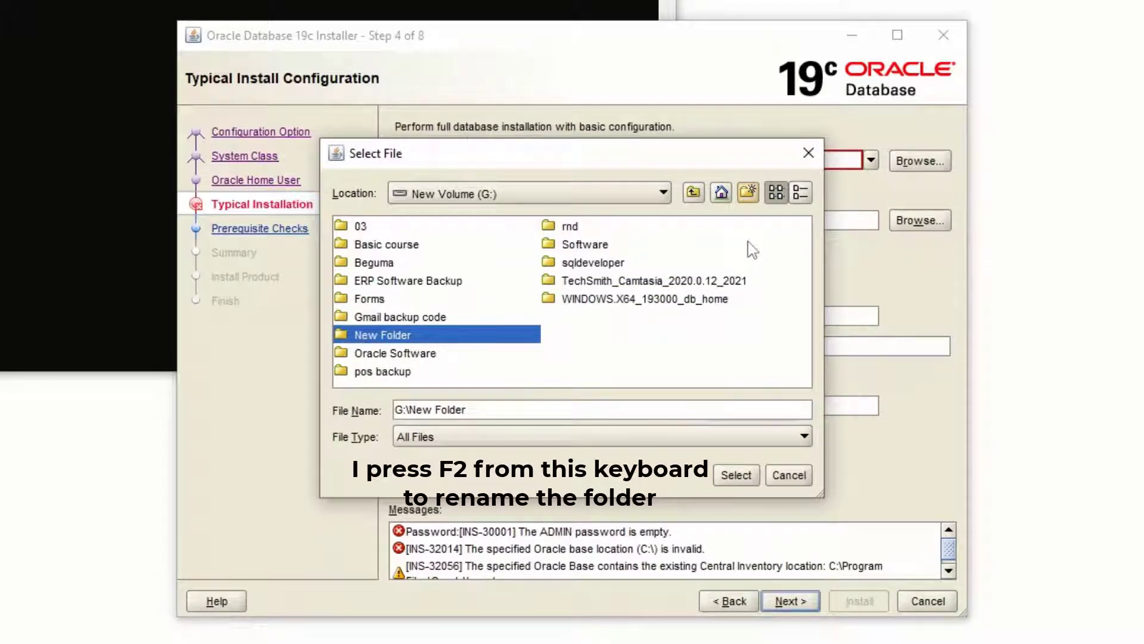
key("F2")
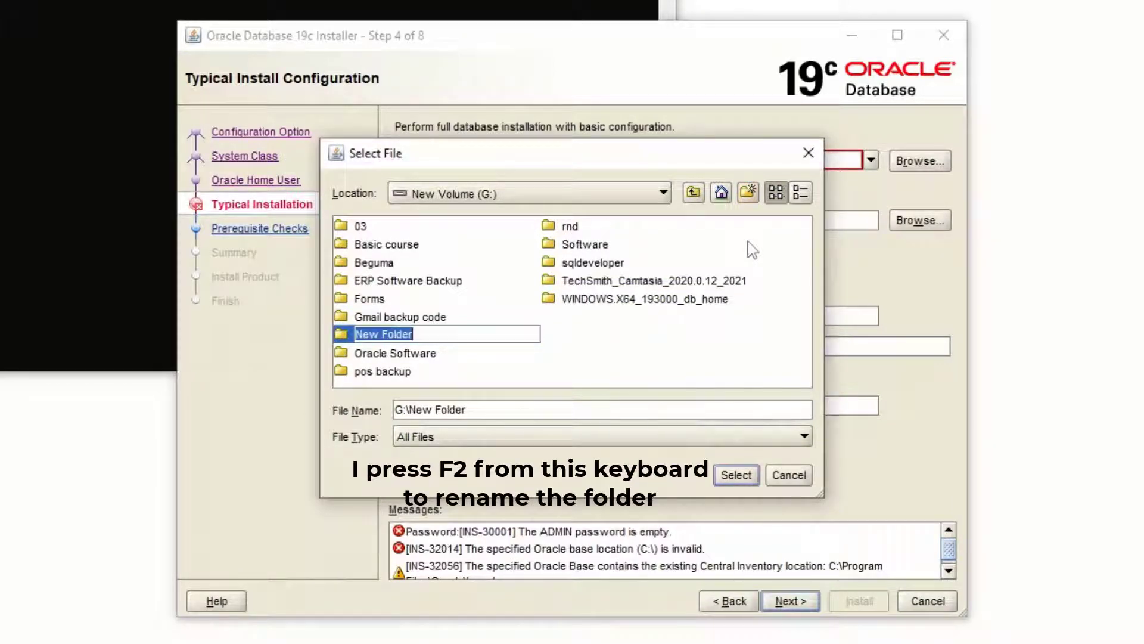
type("or")
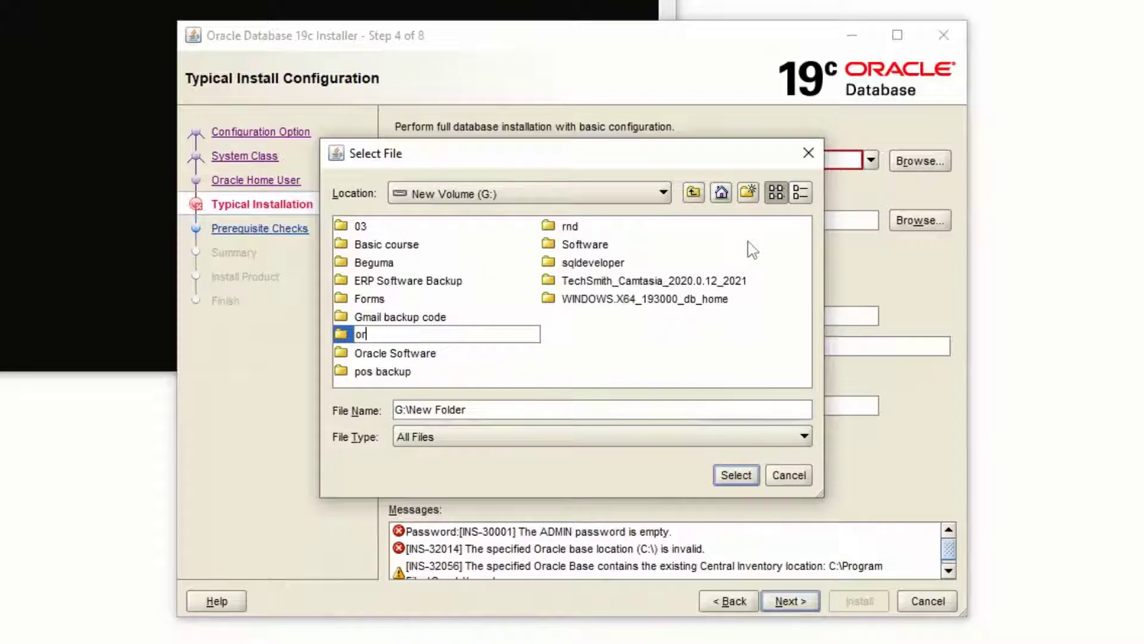
type("acle_db")
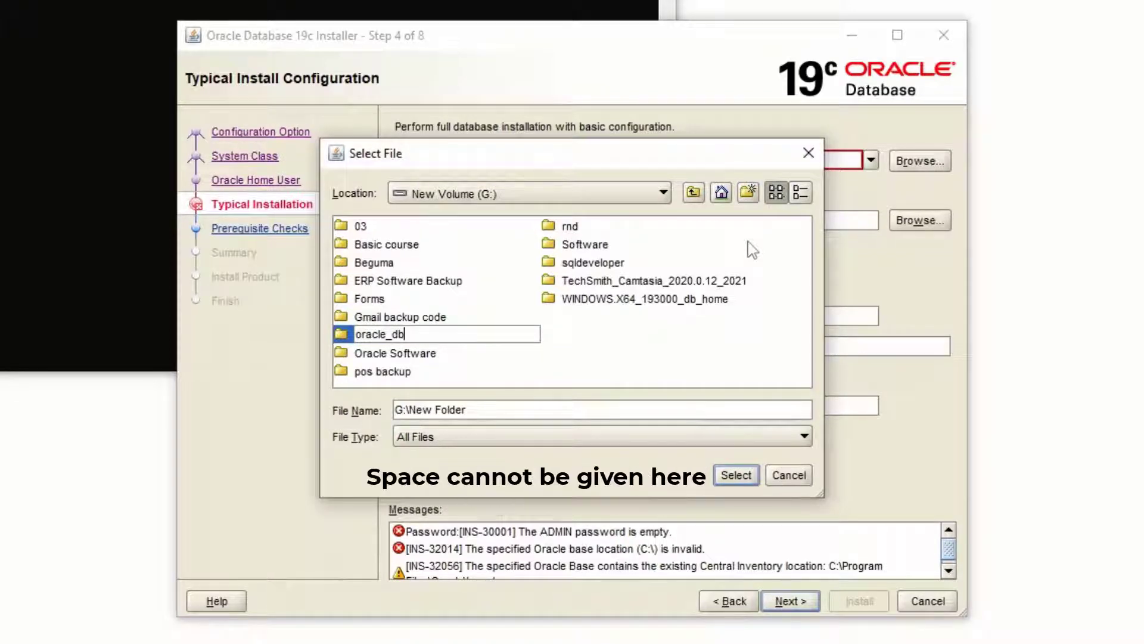
key("Return")
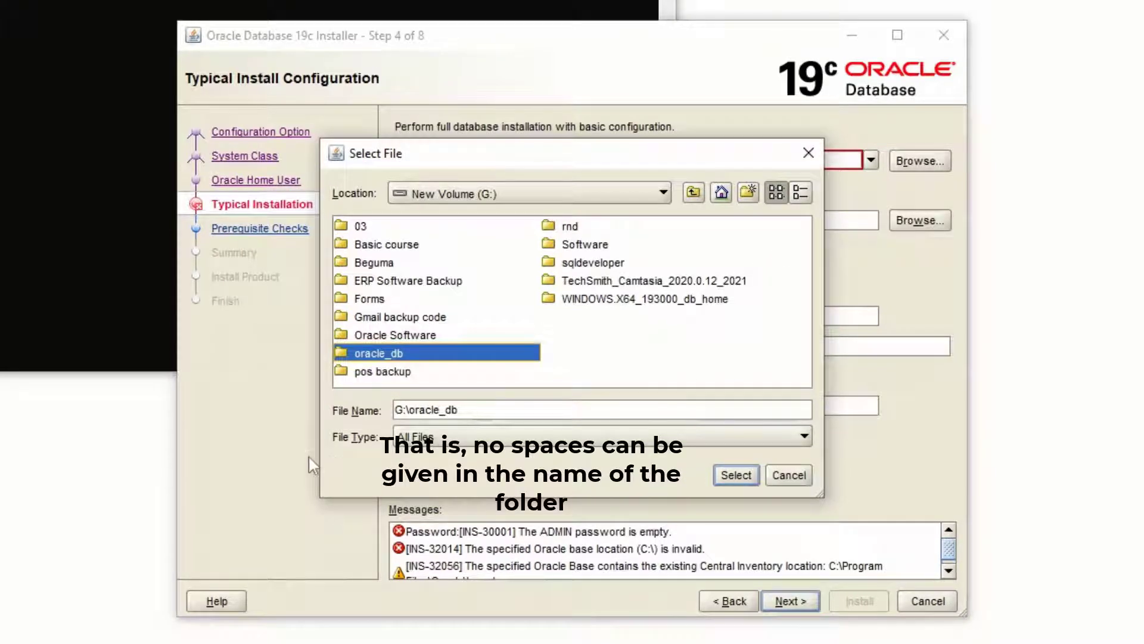
left_click(738, 477)
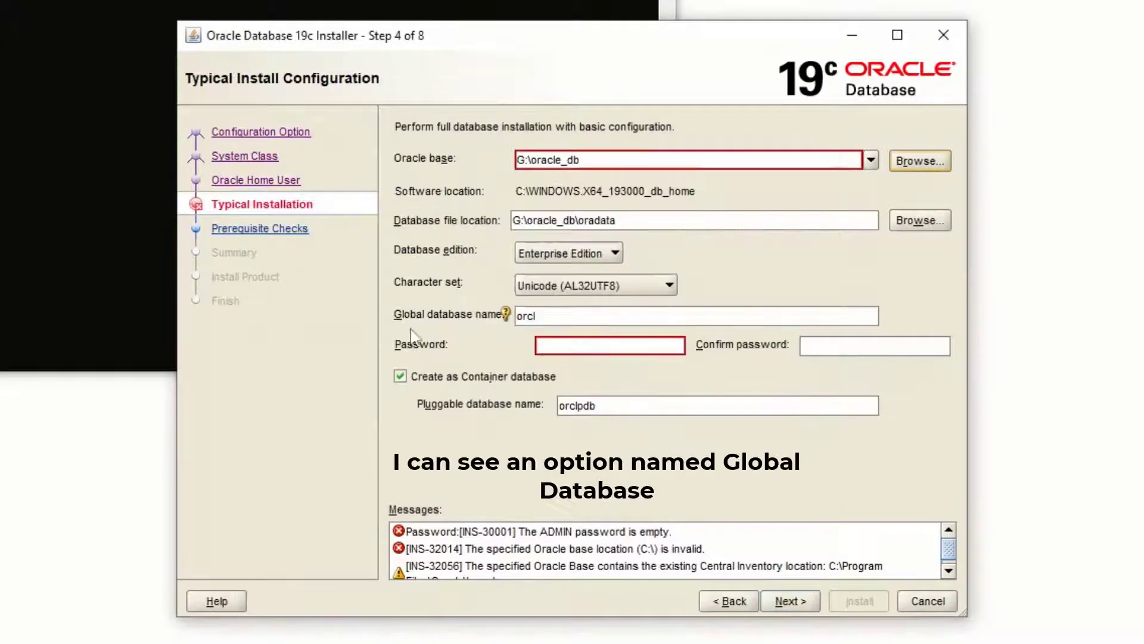
- Set the global database name to mydb, and enter and confirm the administrative password
double_click(565, 320)
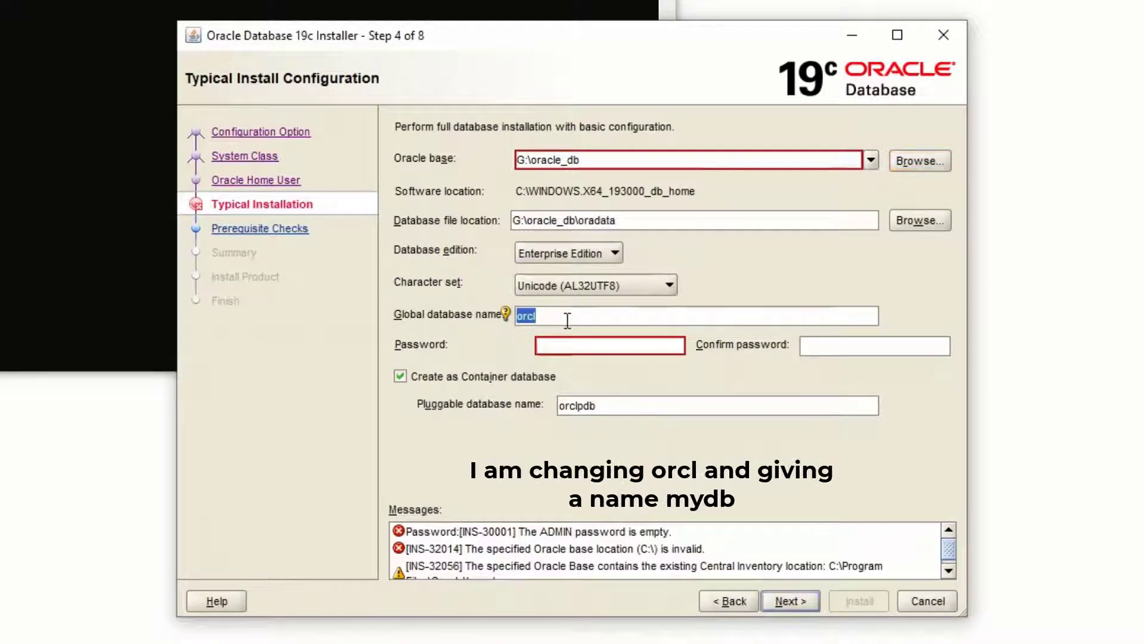
key("BackSpace")
type("mydb")
left_click(569, 340)
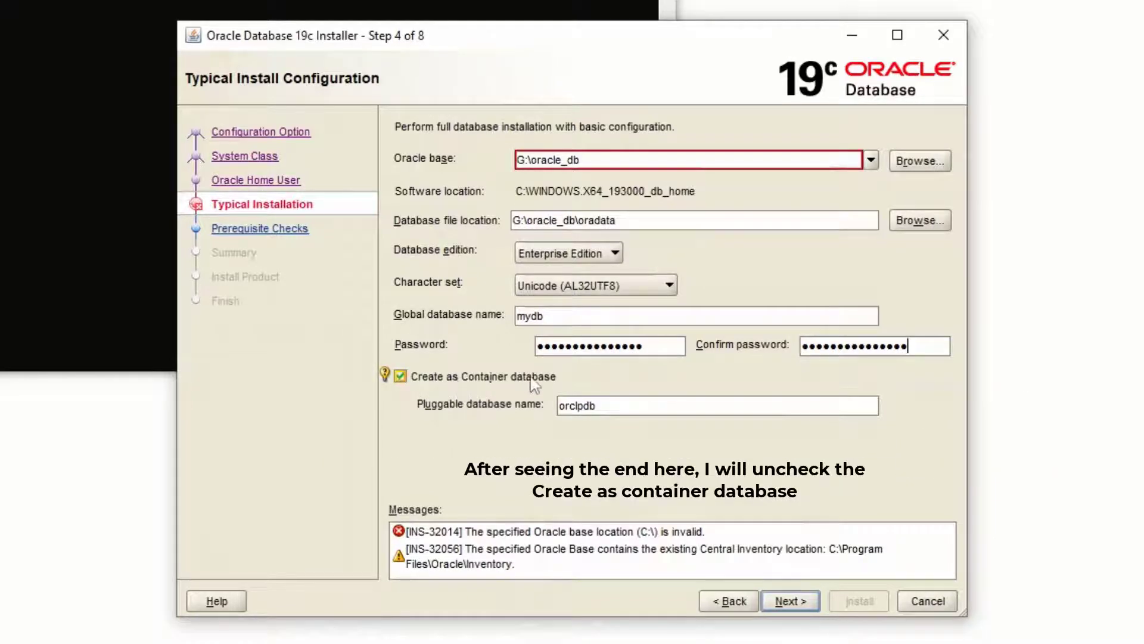
- Turn off Create as Container database and run the installation through to closing the finished installer
left_click(401, 378)
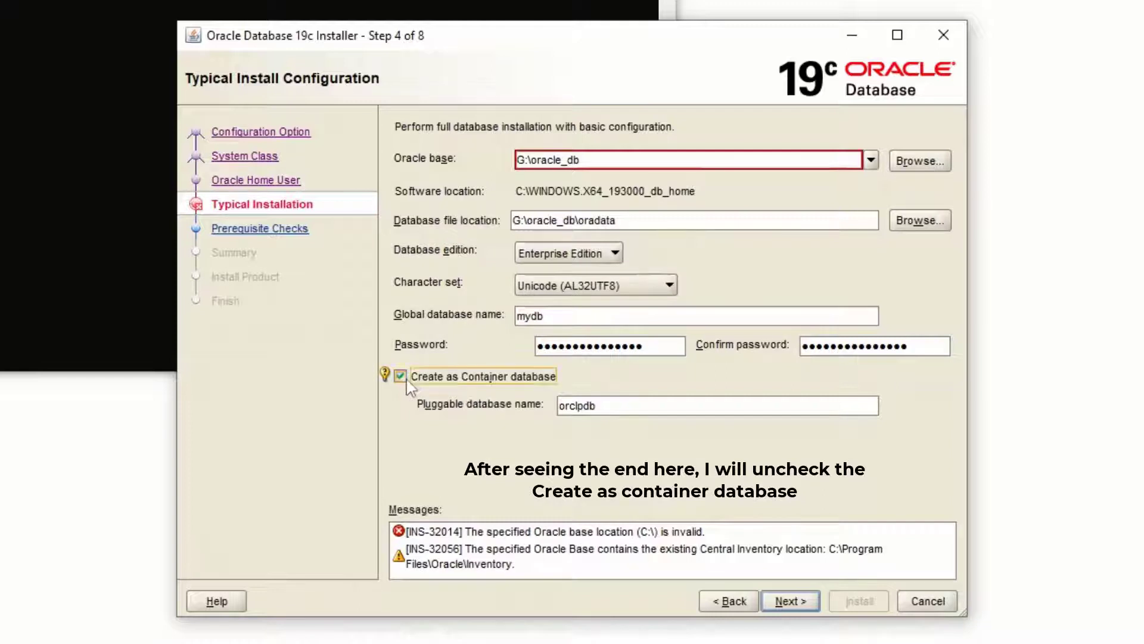
left_click(791, 602)
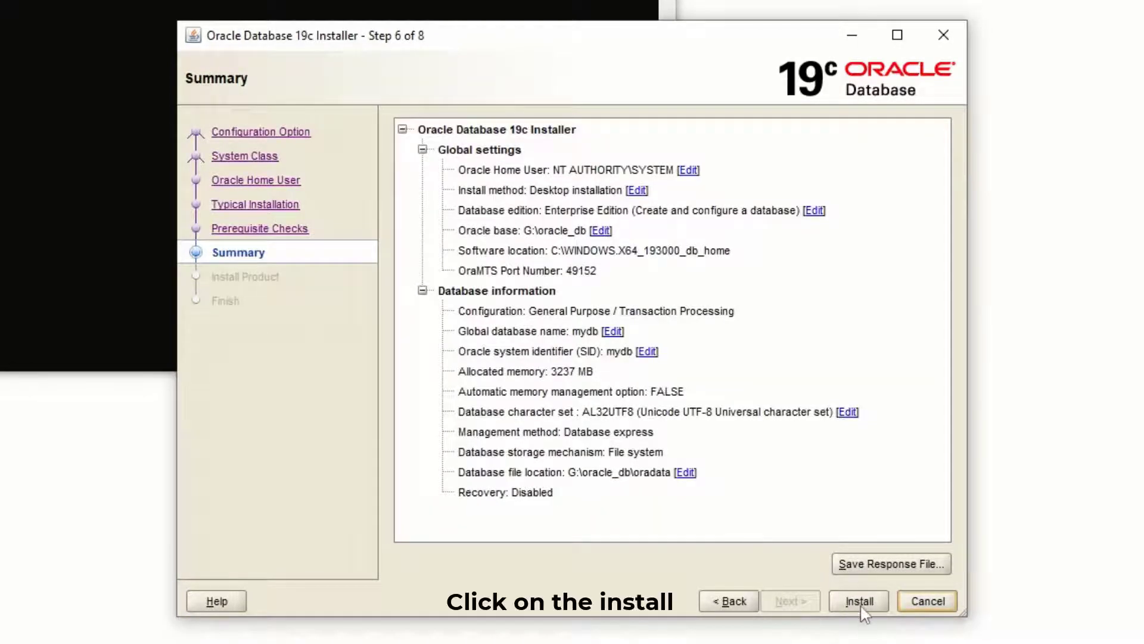
left_click(861, 607)
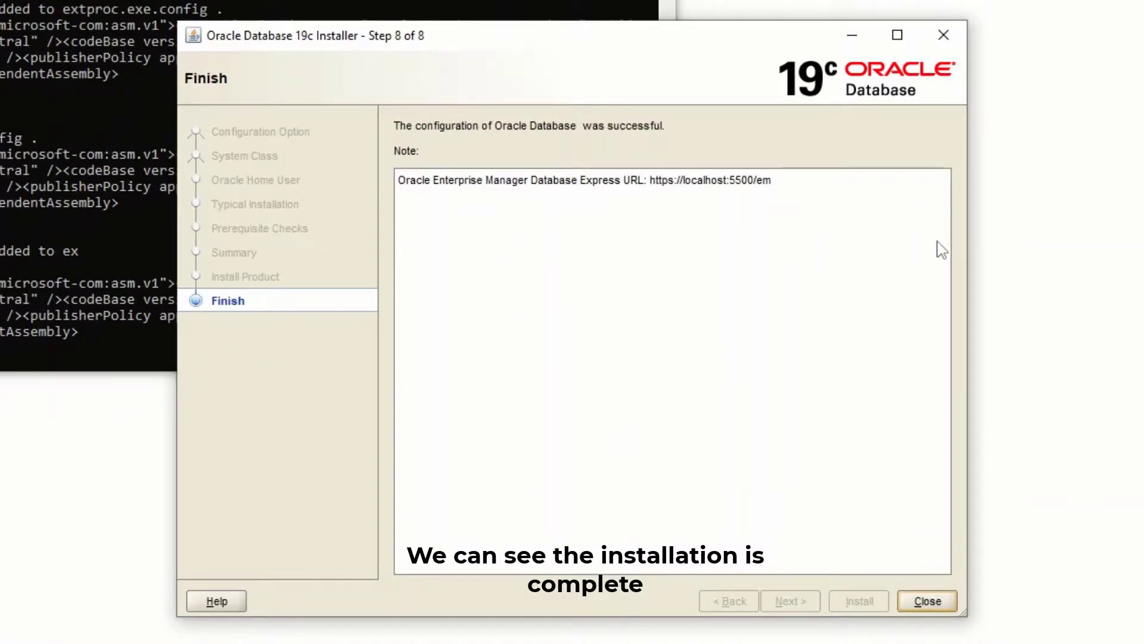
left_click(927, 601)
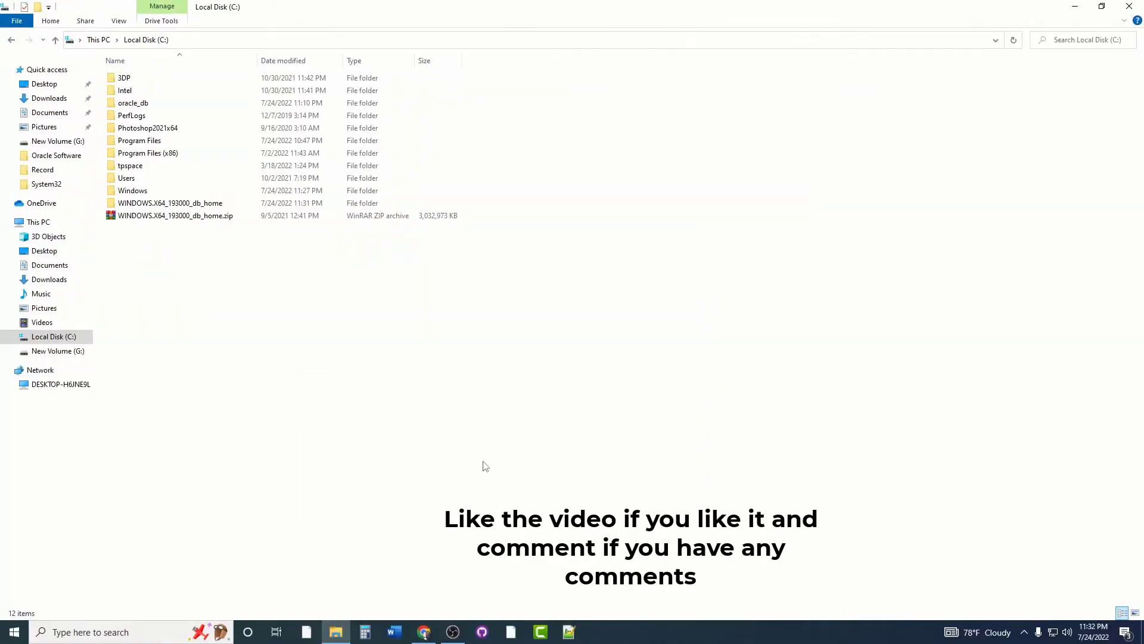